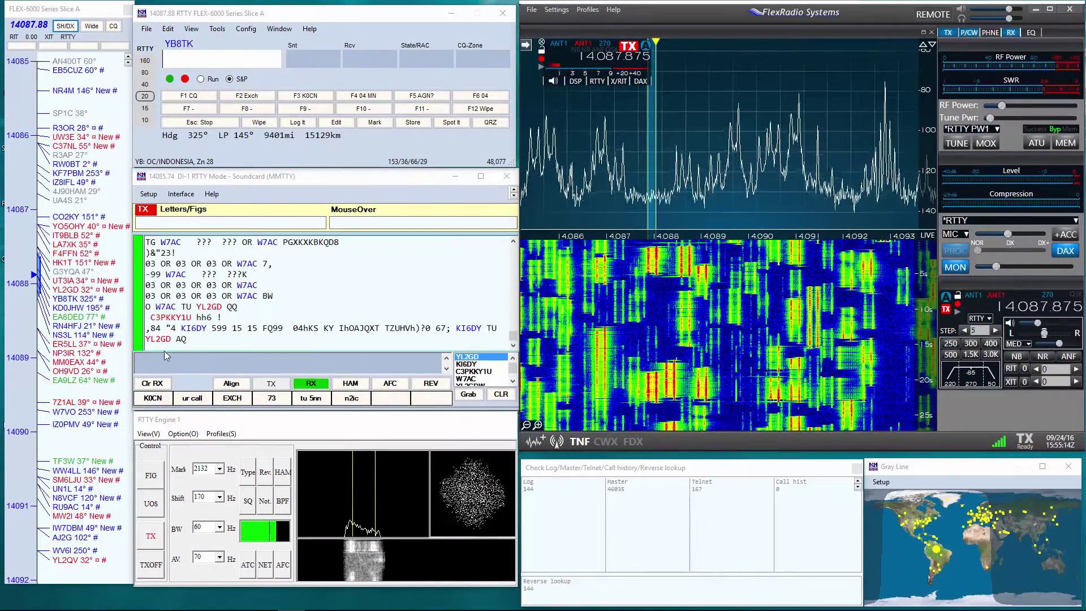
mouse_move(161, 344)
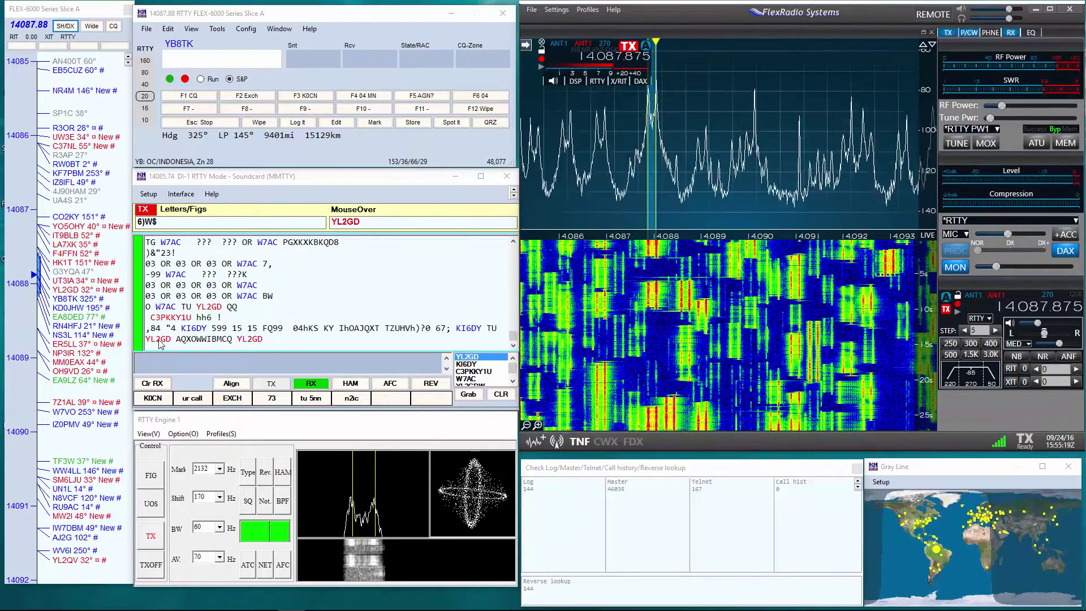
click(161, 344)
click(160, 344)
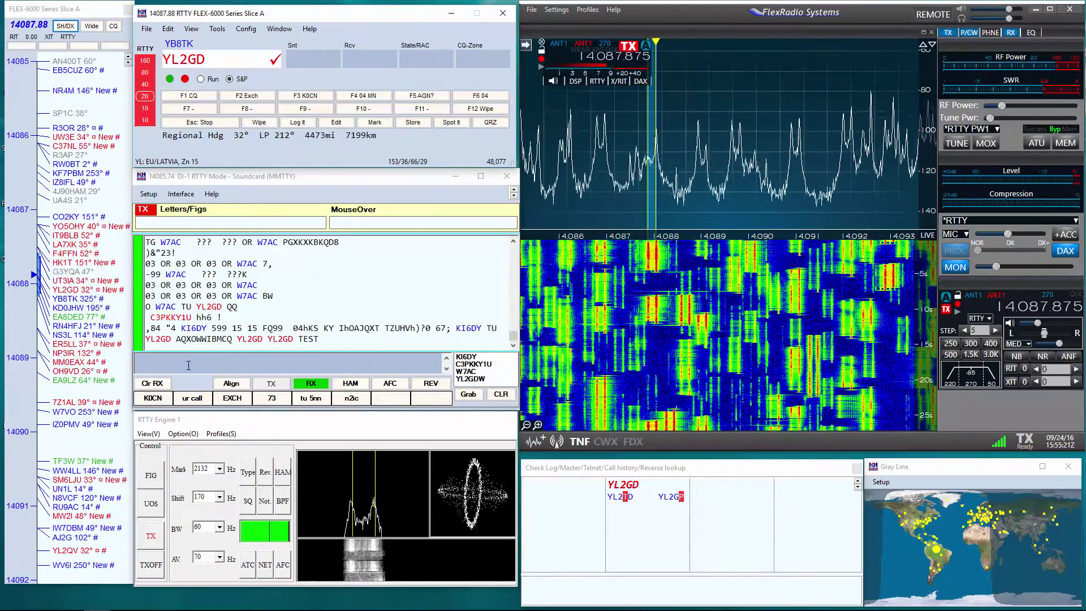
key(F3)
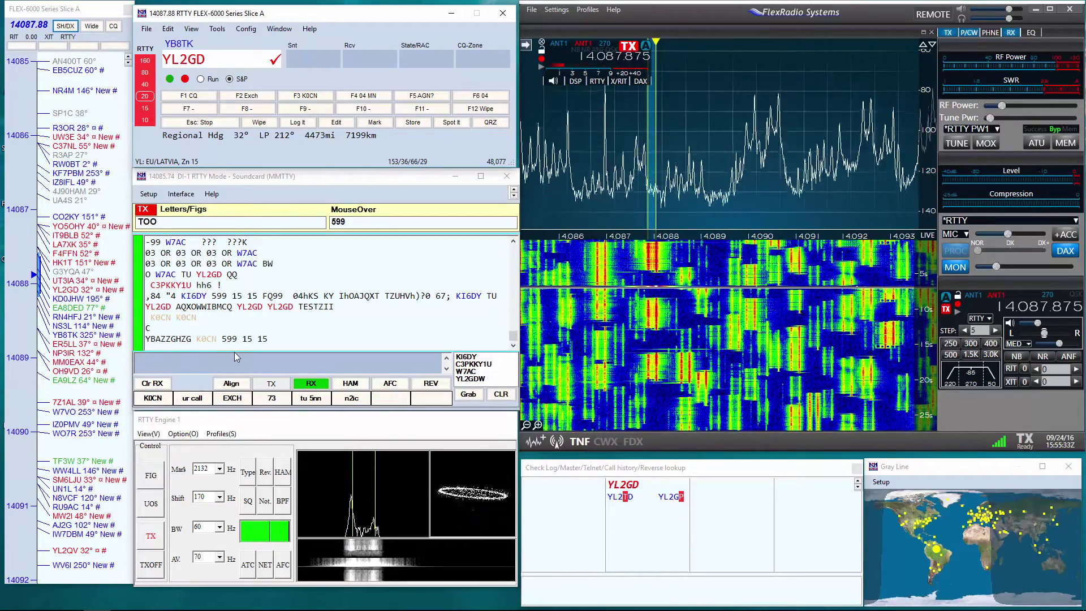
key(Return)
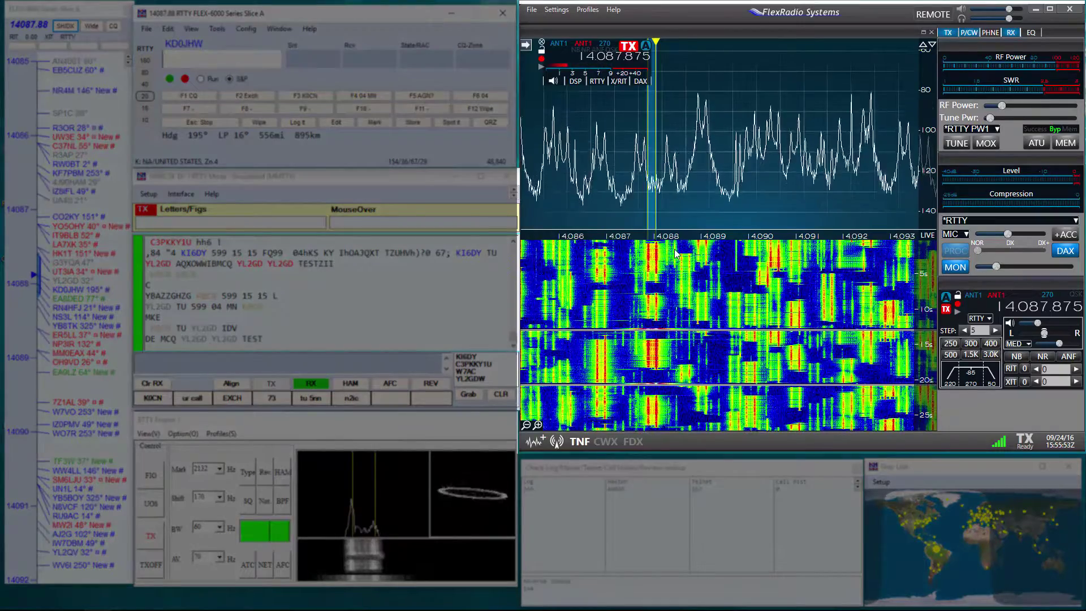
Tune onto the RTTY signal near 14.088 MHz and fine-tune the slice to 14.088.270 MHz.
click(676, 253)
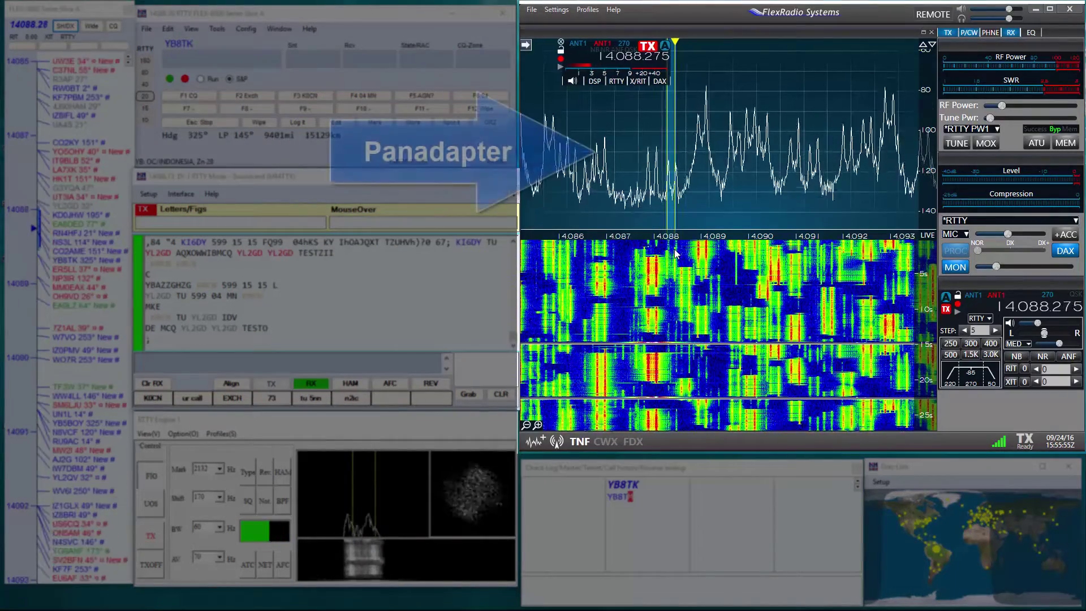
scroll(676, 253, up, 2)
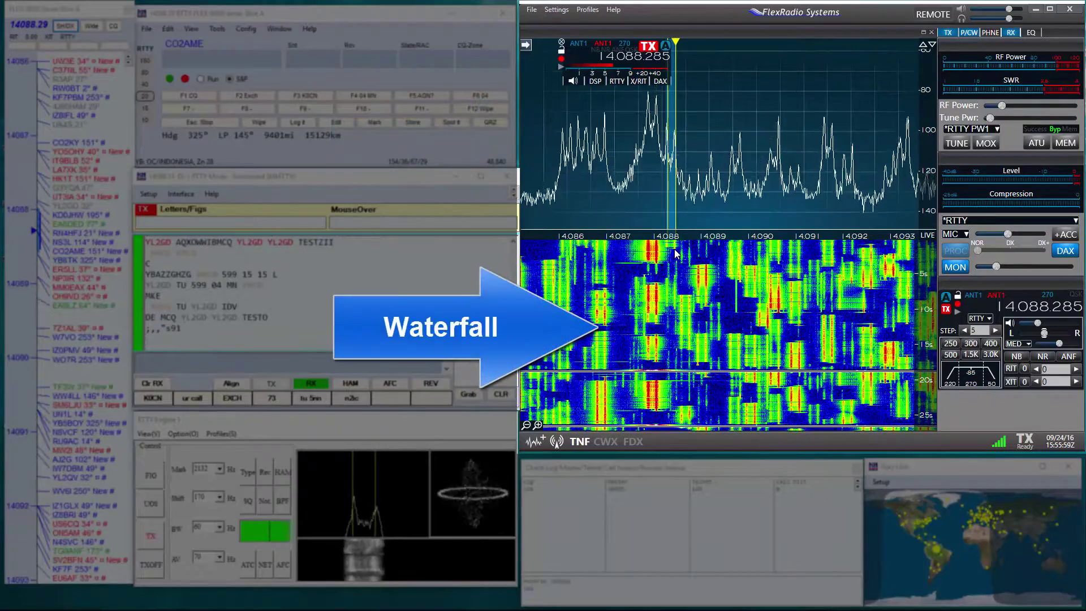
scroll(676, 253, down, 3)
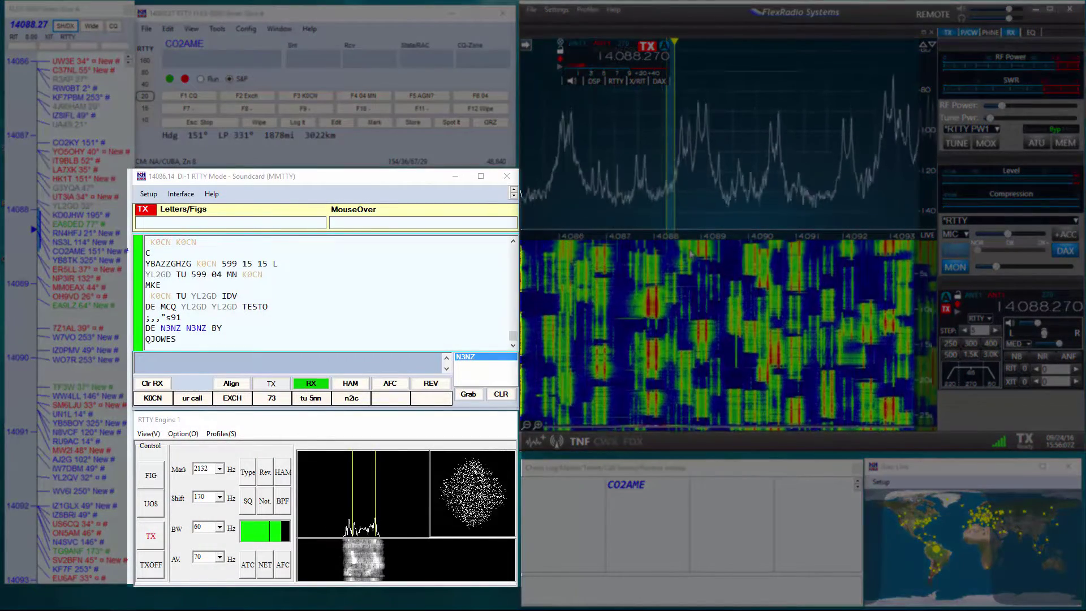
Retune onto the RTTY signal at 14.088.575 MHz.
click(690, 254)
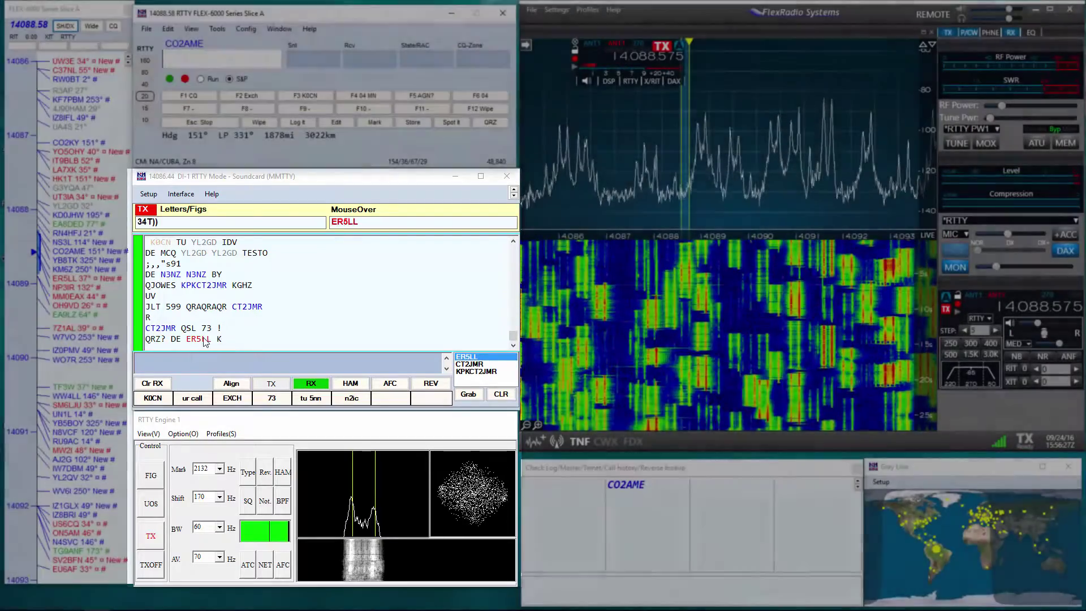
click(199, 339)
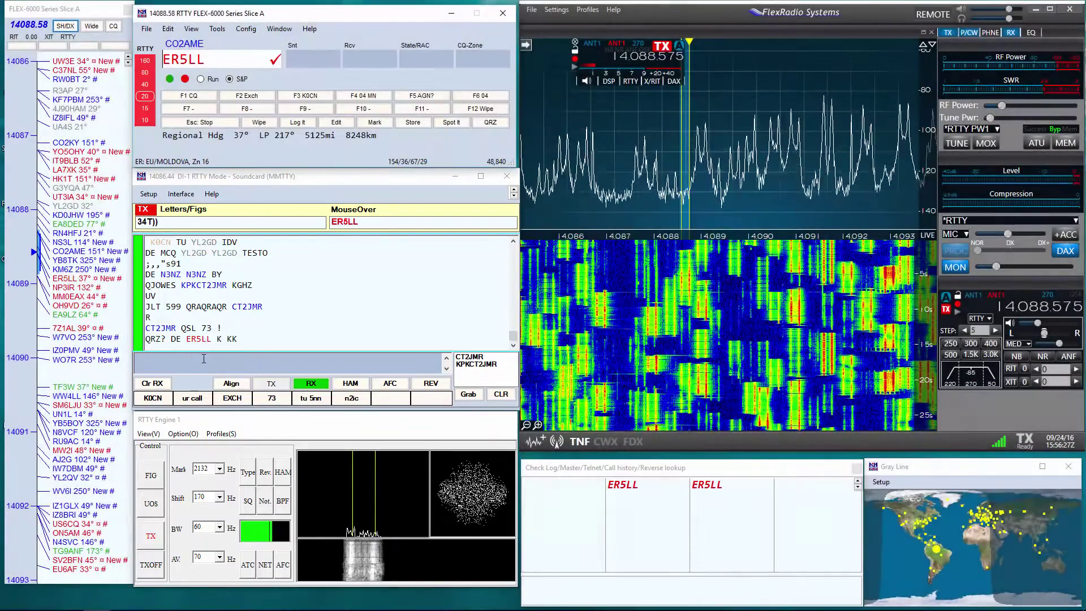
key(F3)
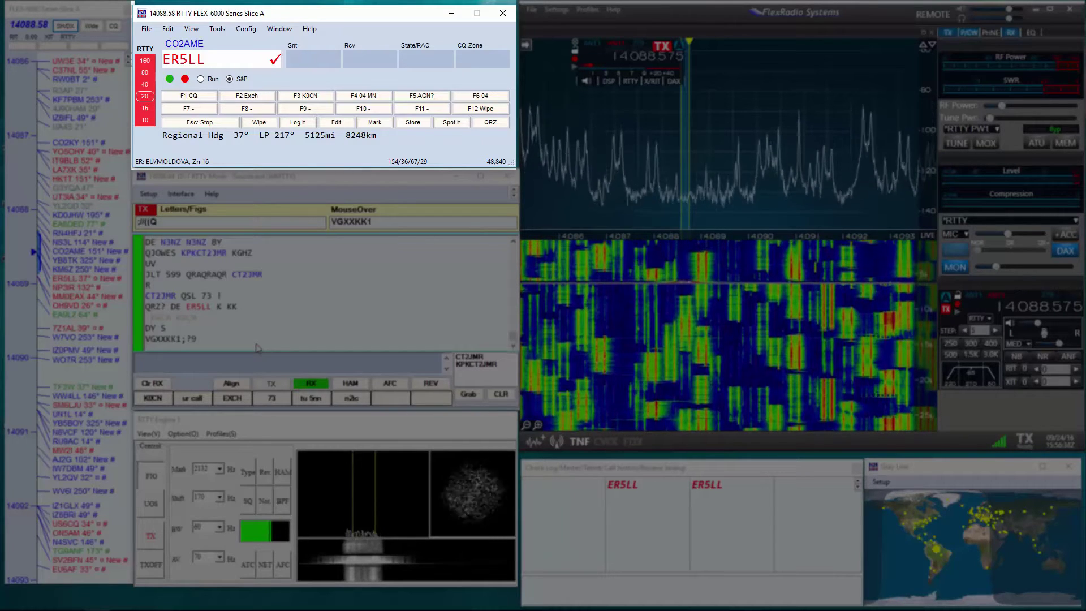
key(F3)
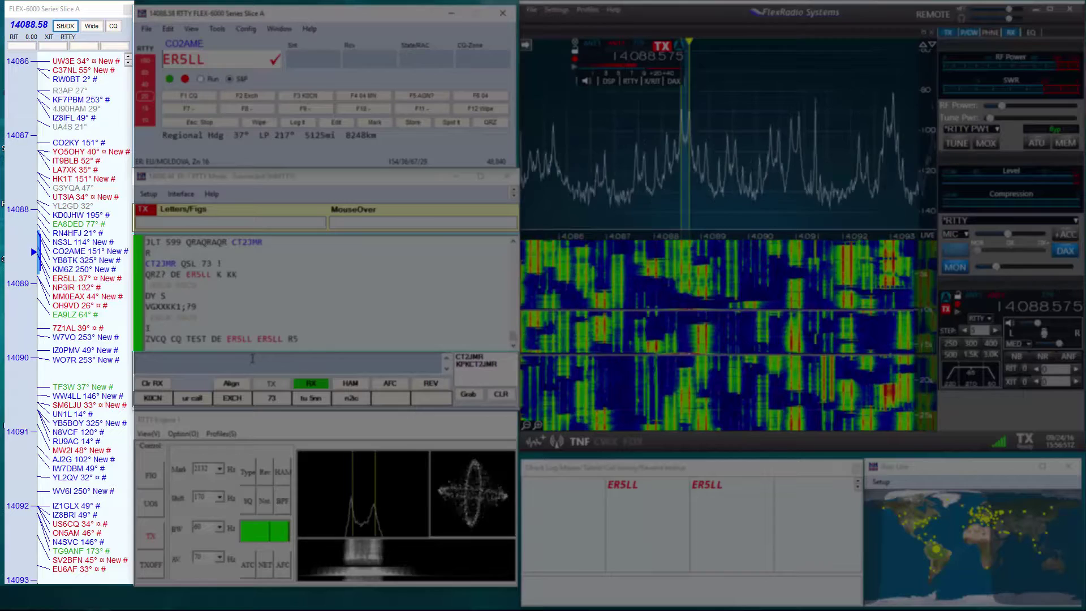
key(Insert)
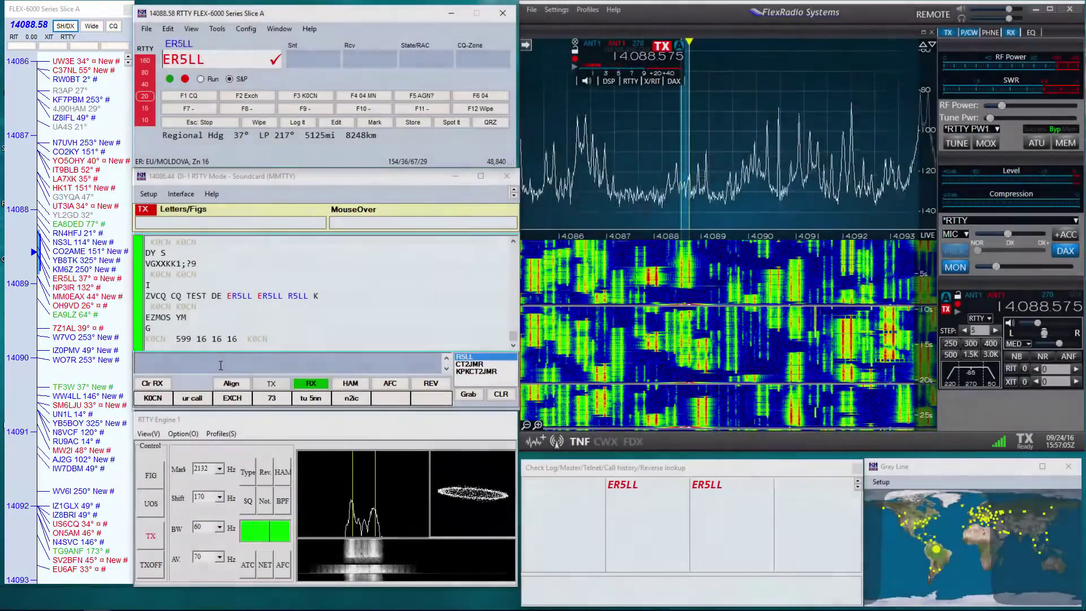
key(Return)
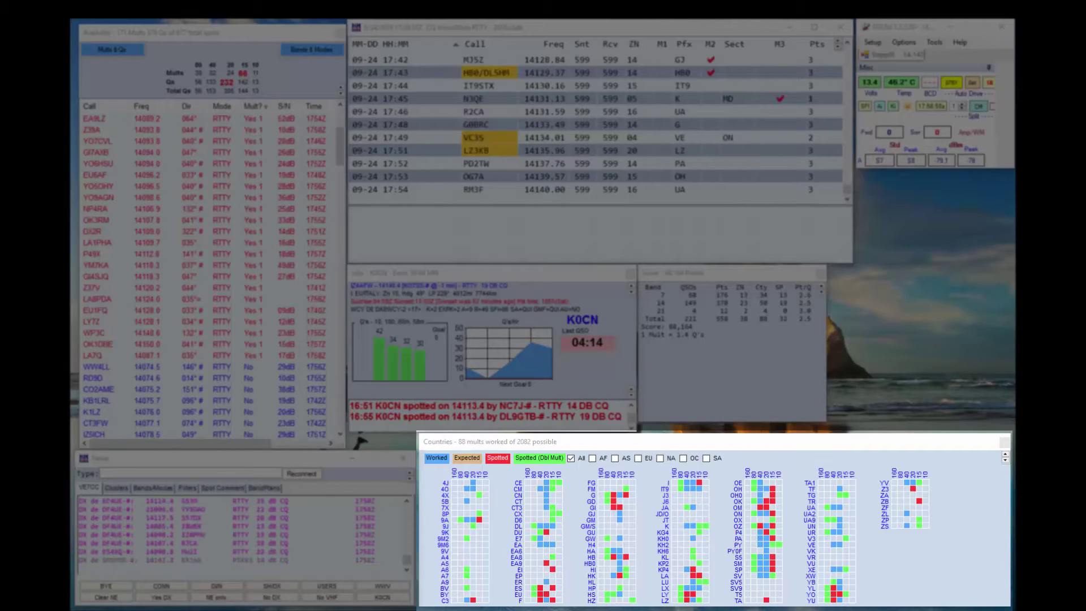
key(Return)
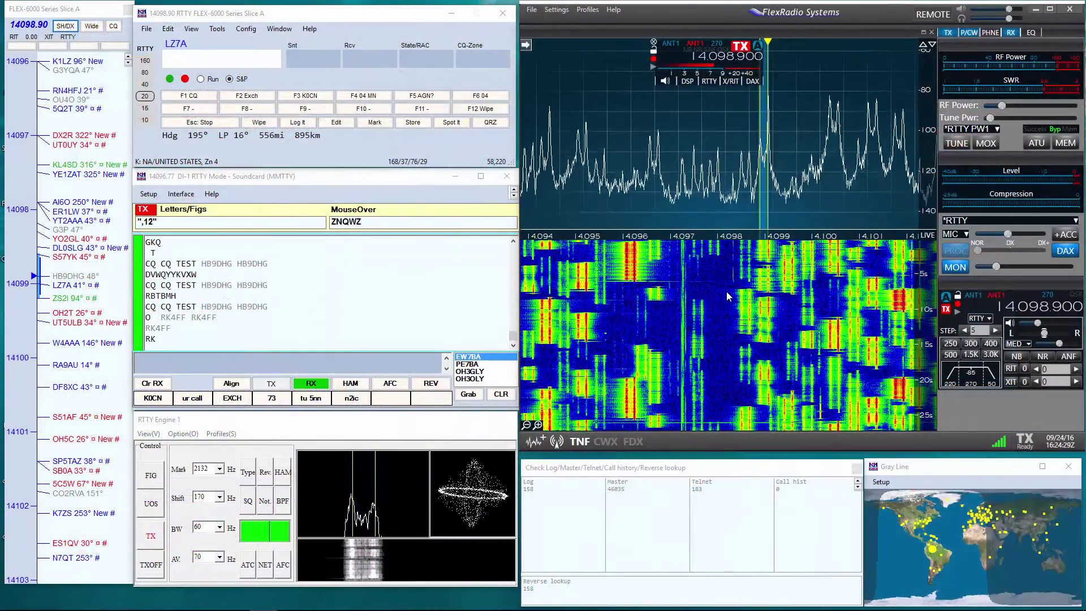
Shift the band view to 14.098–14.105 MHz and tune onto the signal at 14.099410 MHz.
drag(729, 296, 598, 310)
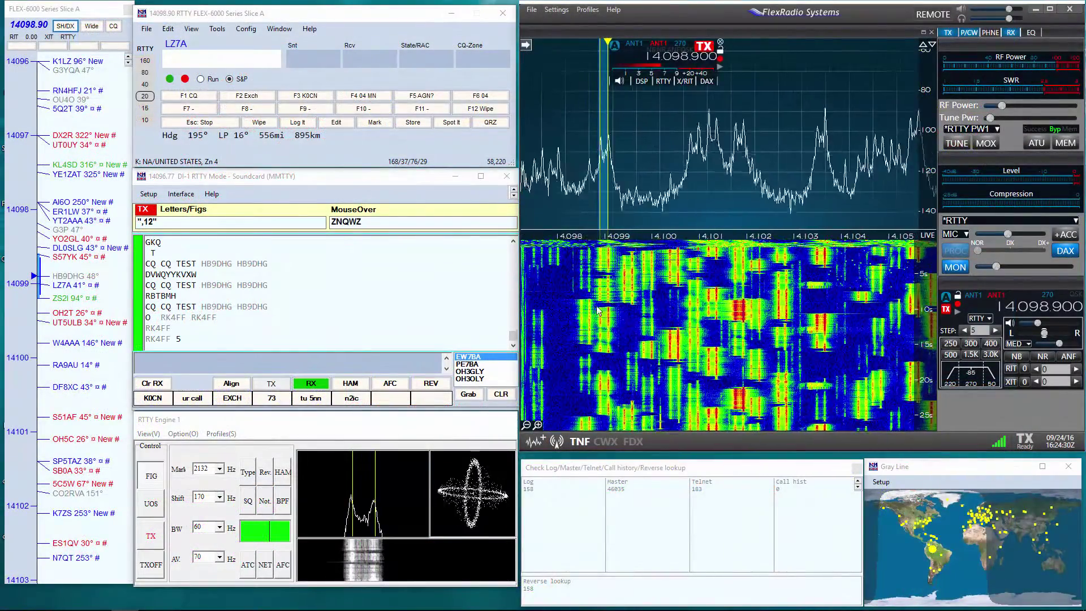
click(634, 293)
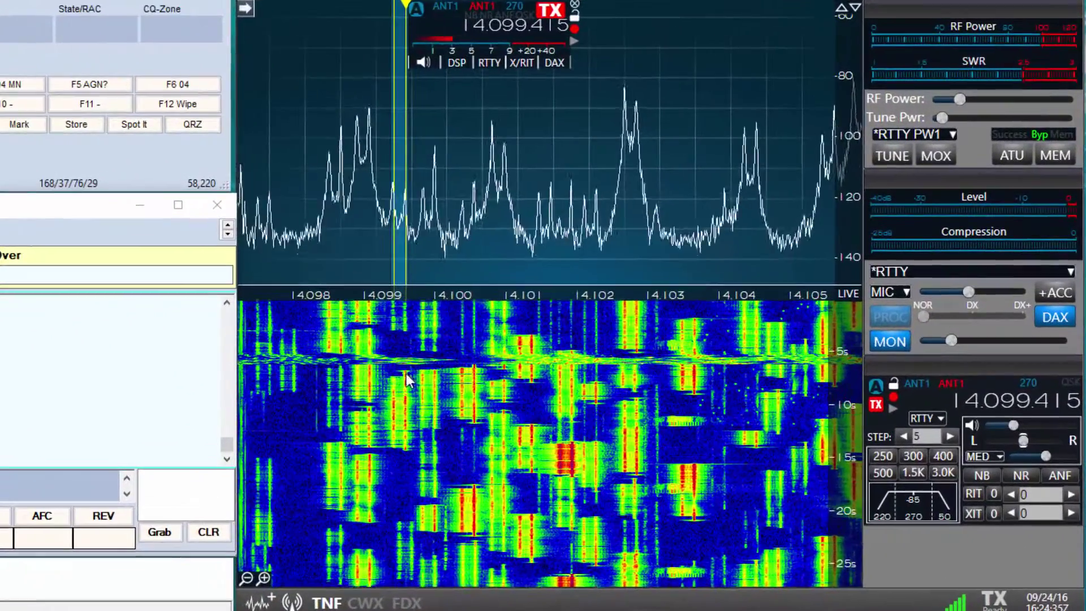
scroll(633, 289, down, 2)
scroll(406, 373, down, 2)
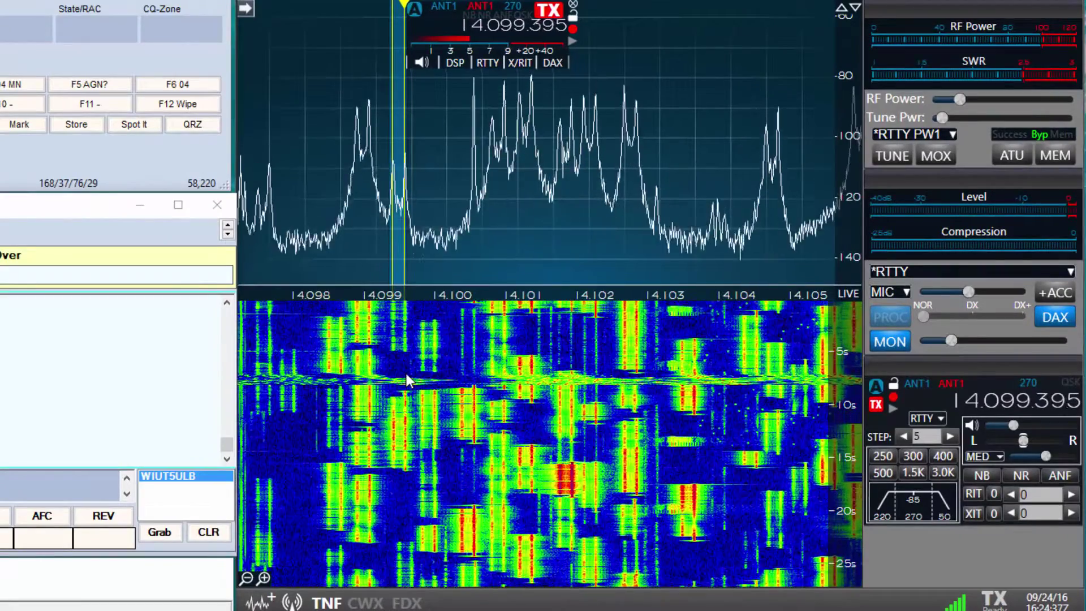
scroll(406, 373, up, 3)
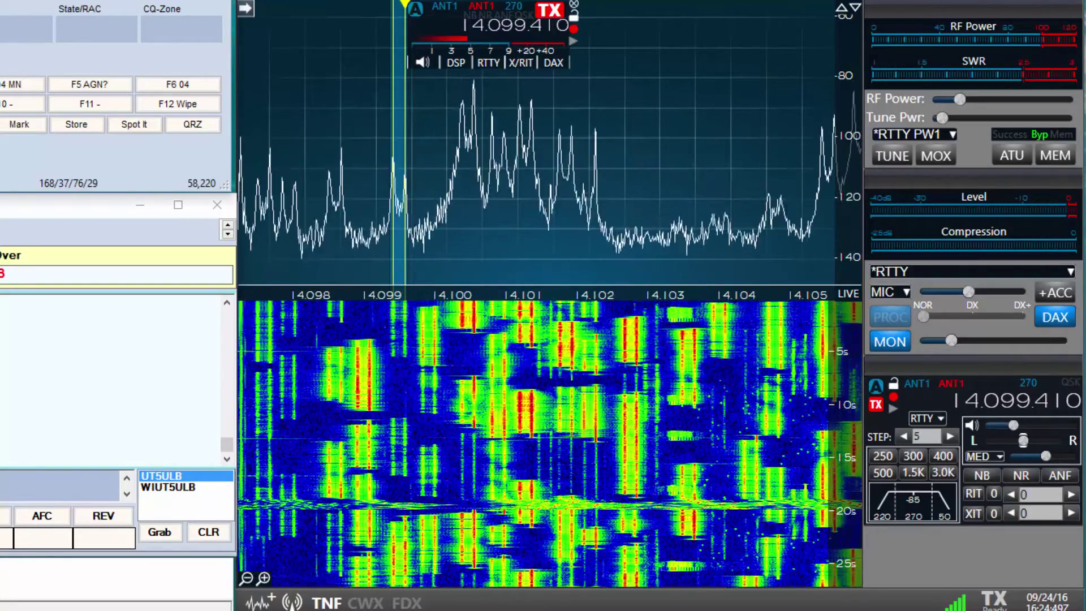
Call the station twice, then retune to the next RTTY signal at 14.099820 MHz.
key(F1)
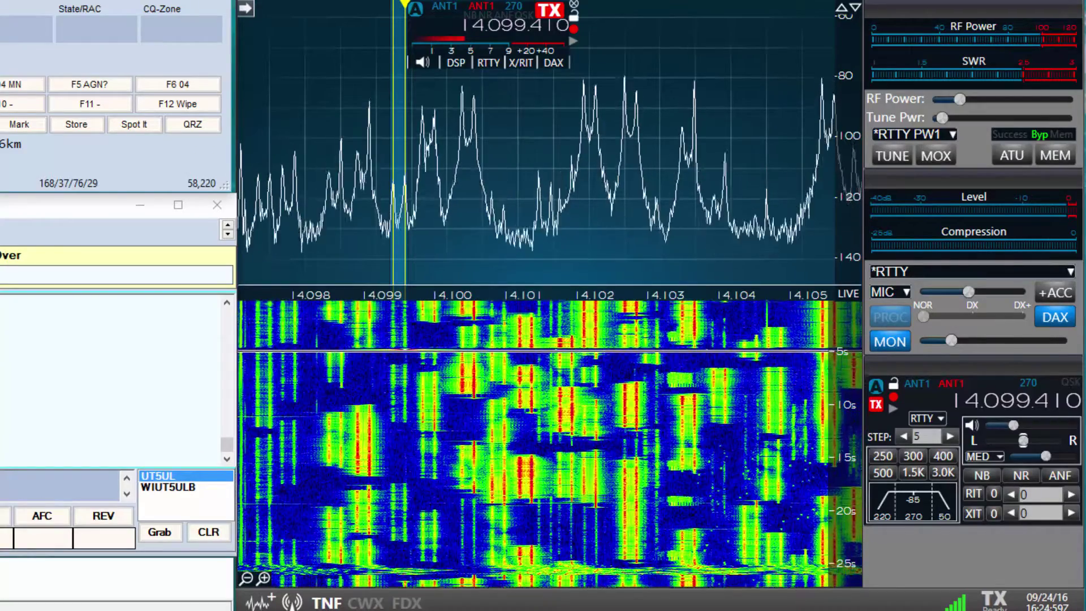
key(F1)
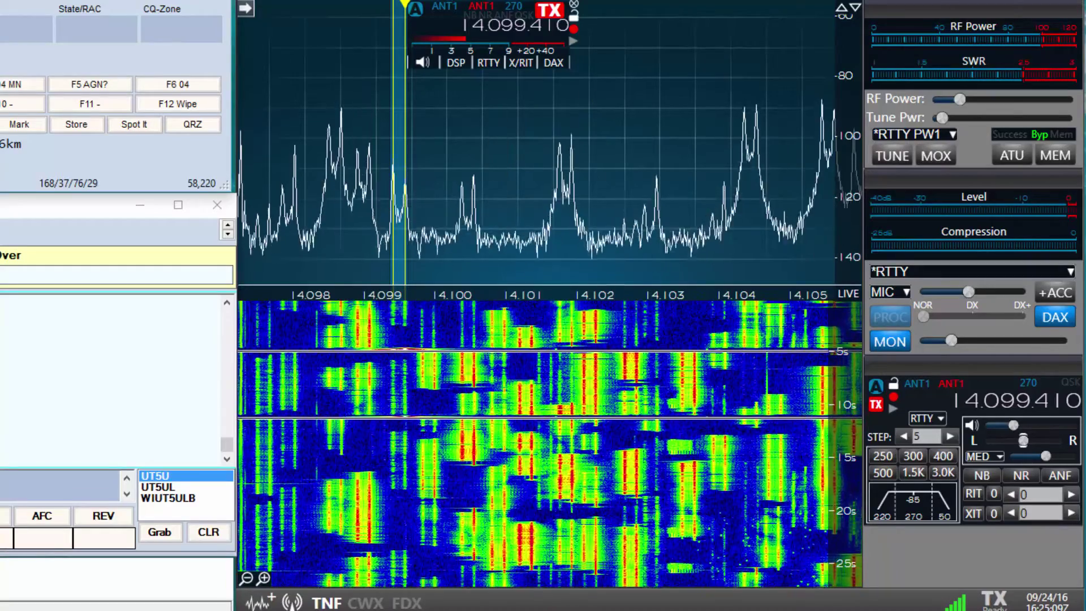
click(436, 400)
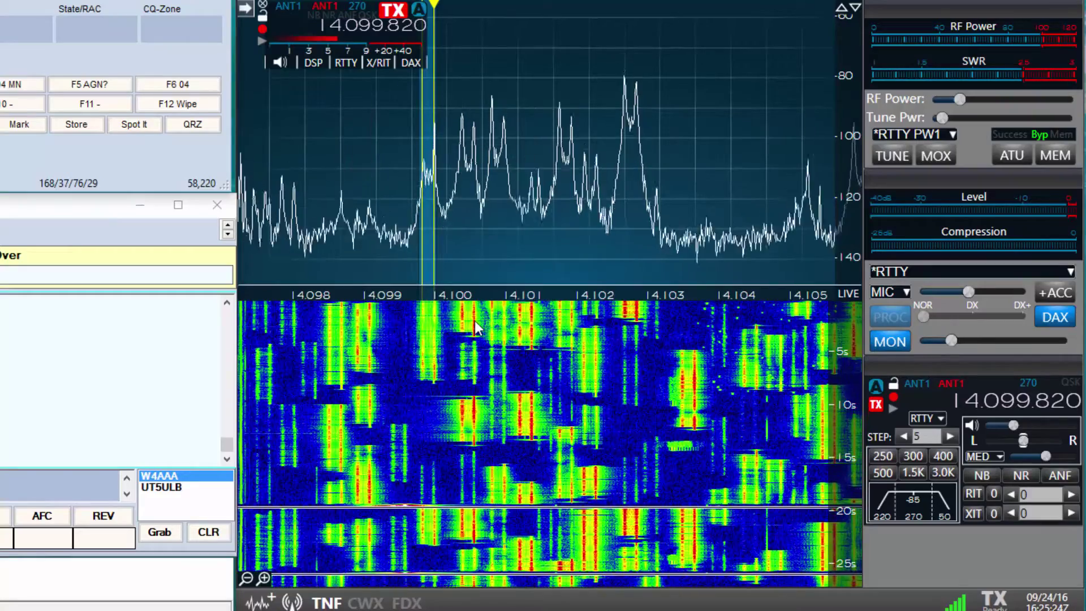
Tune to the RTTY signal at 14.100385 MHz and answer the station there.
click(474, 320)
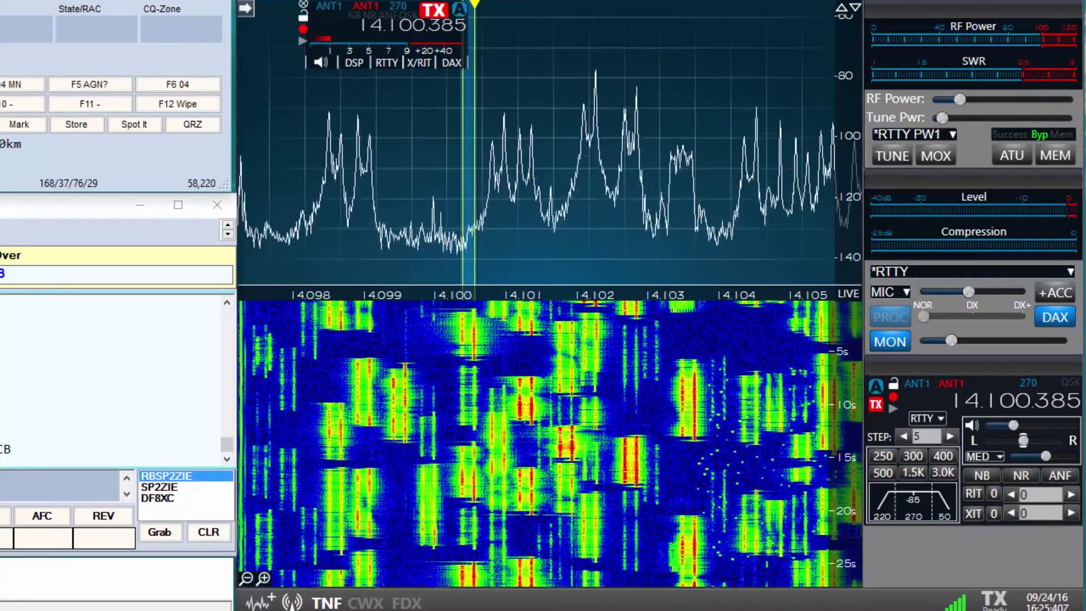
key(Return)
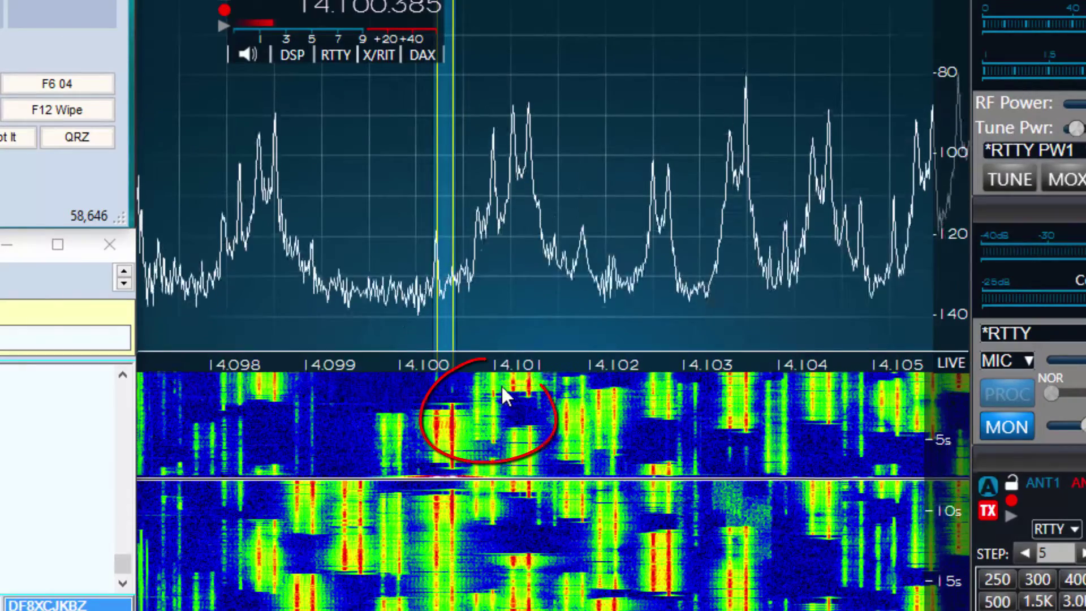
Tune onto the circled signal at 14.100825 MHz and clear the previous callsign entry.
click(494, 396)
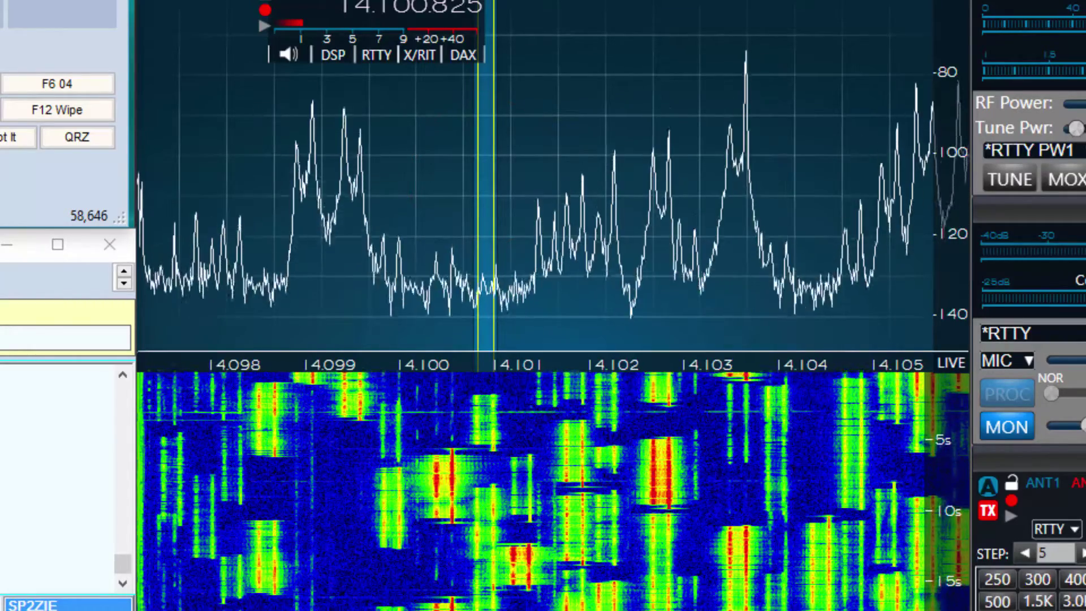
key(F12)
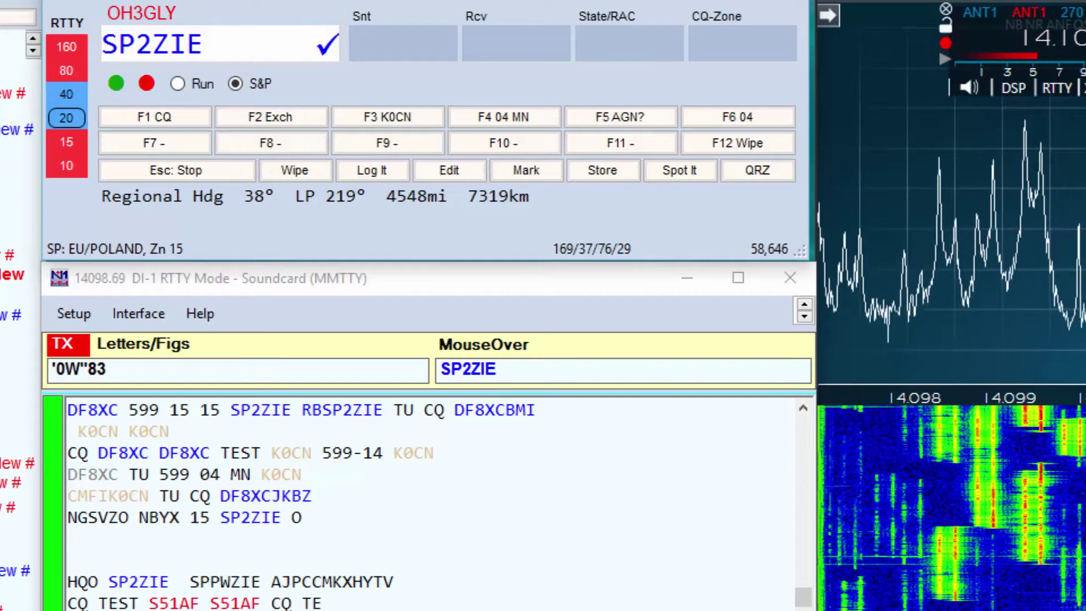
key(F12)
click(175, 560)
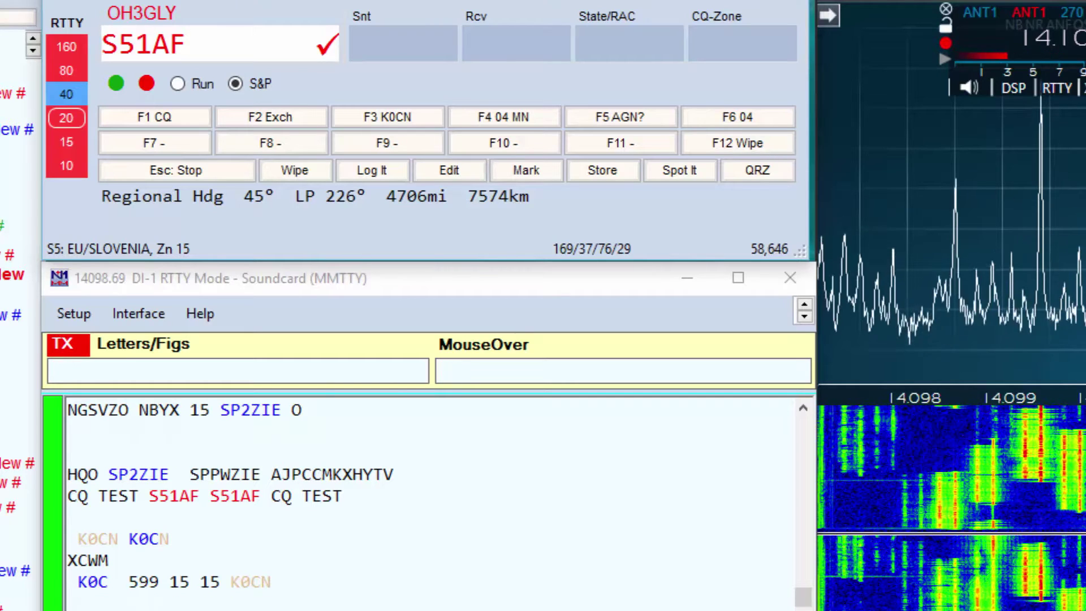
key(Return)
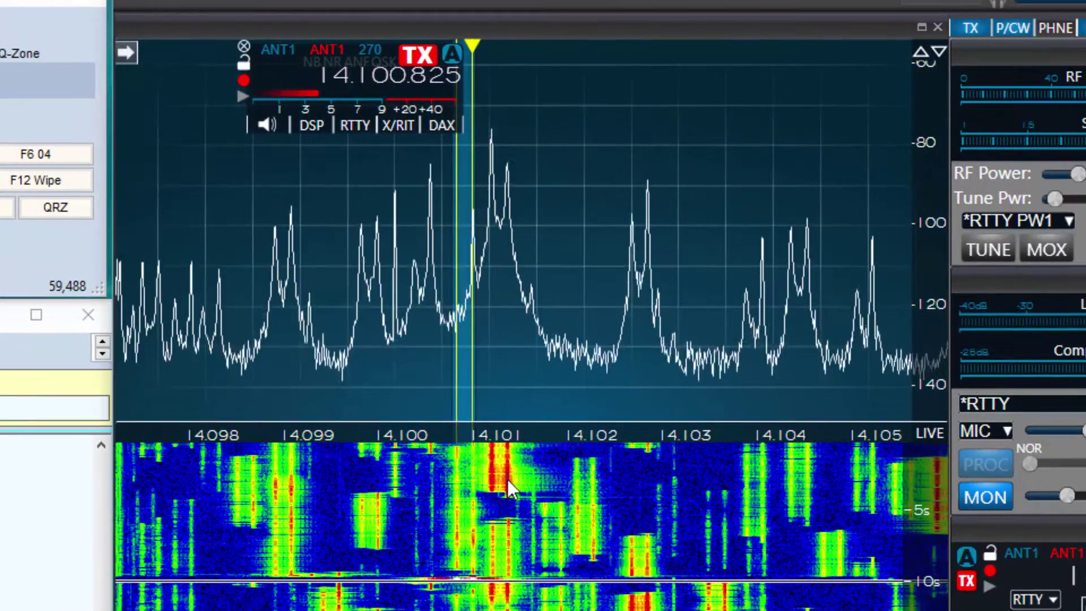
Tune to OH5C near 14.1012 MHz, answer it, and log the 599 04 MN exchange.
click(648, 474)
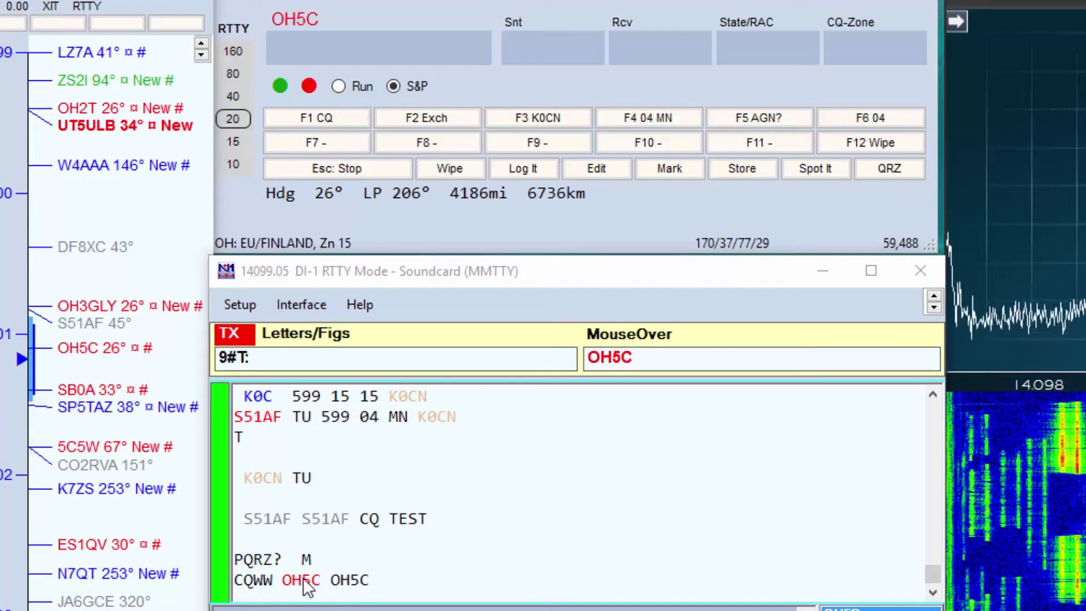
click(301, 581)
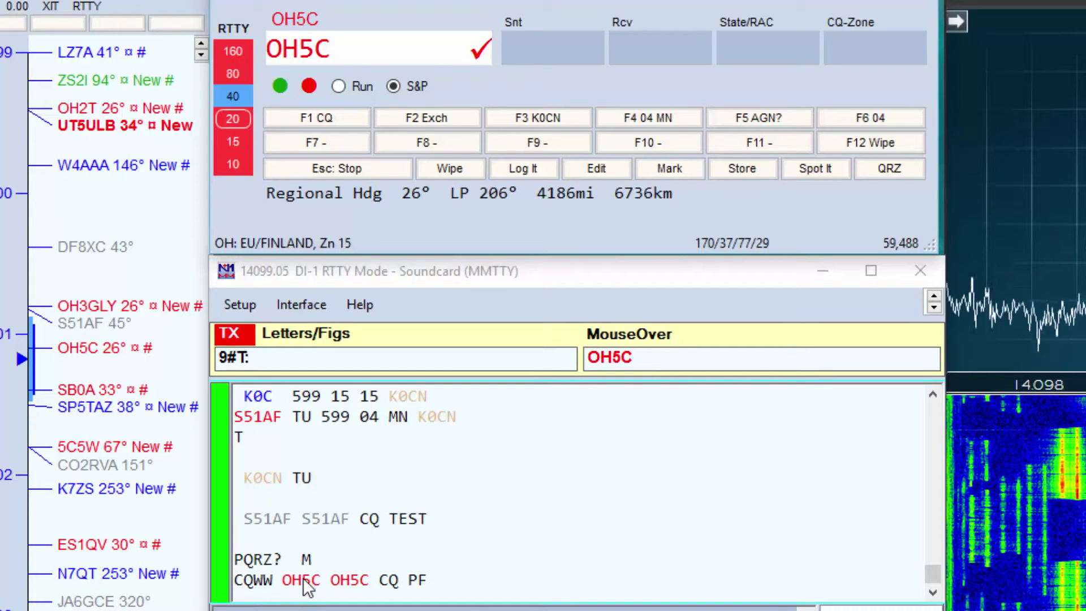
key(Return)
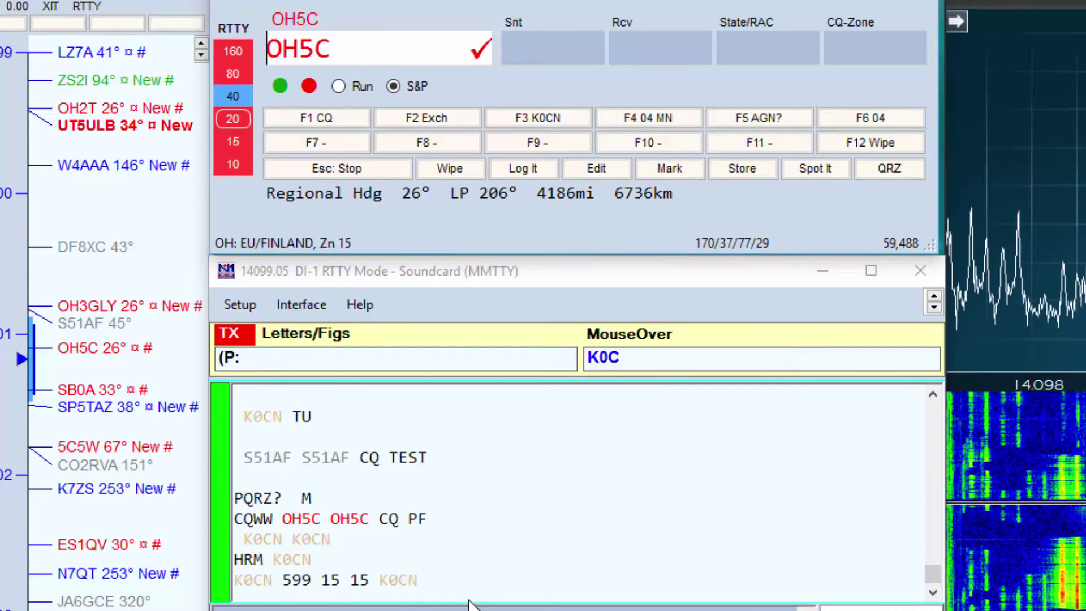
key(Return)
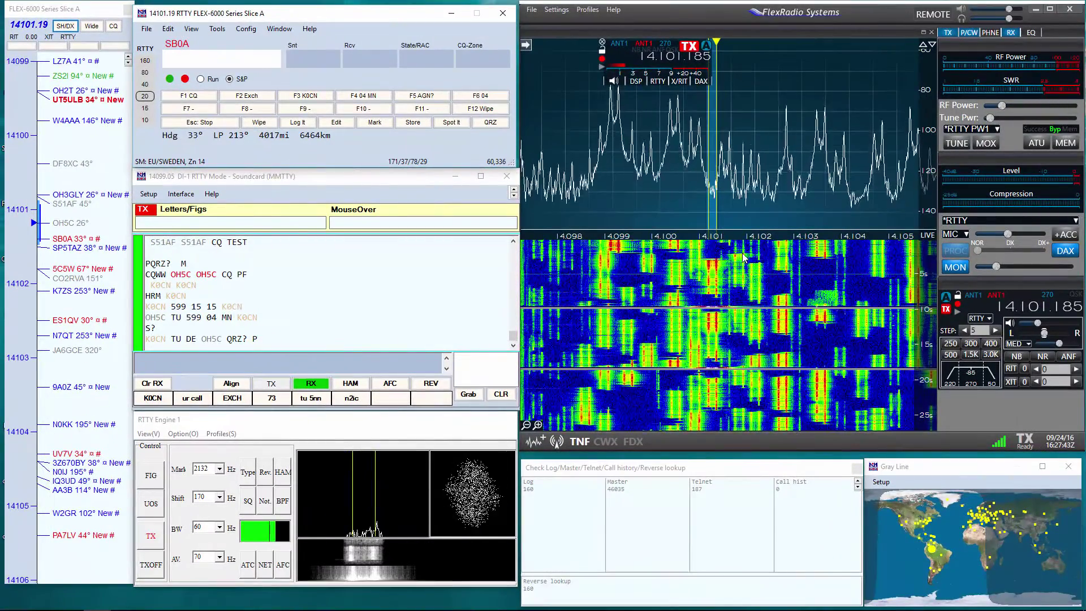
Tune to 5C5W on 14.101755 MHz, enter it as the callsign, and call it twice.
click(743, 258)
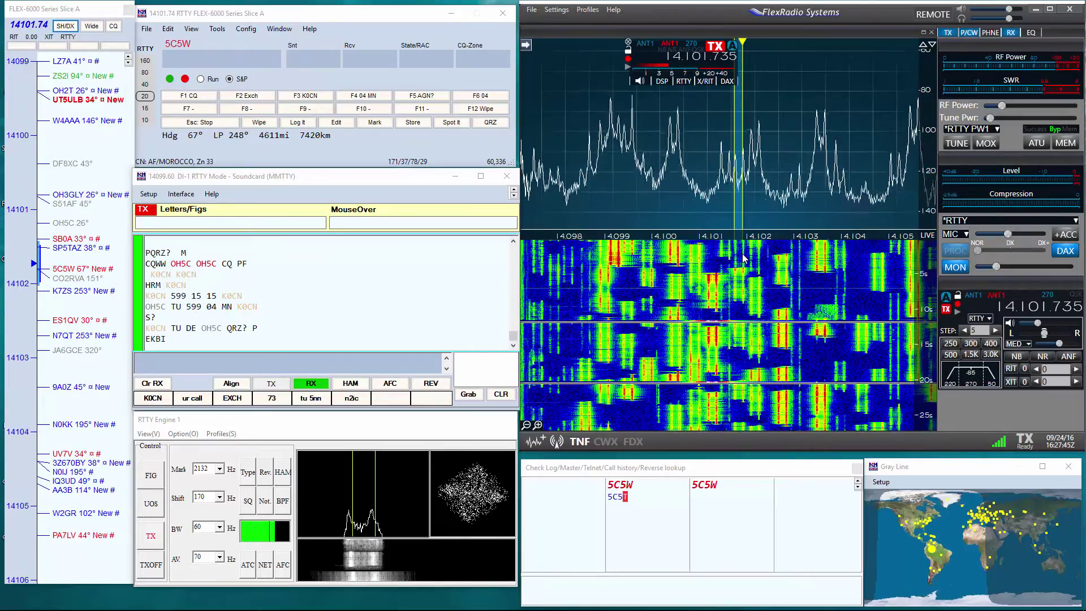
scroll(743, 257, up, 4)
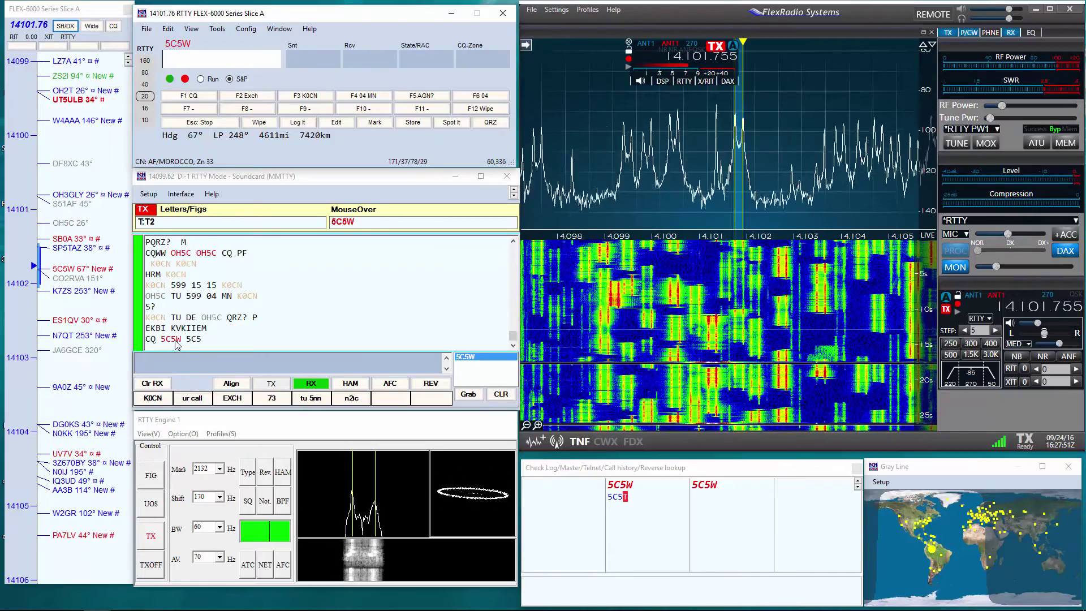
click(175, 339)
key(Return)
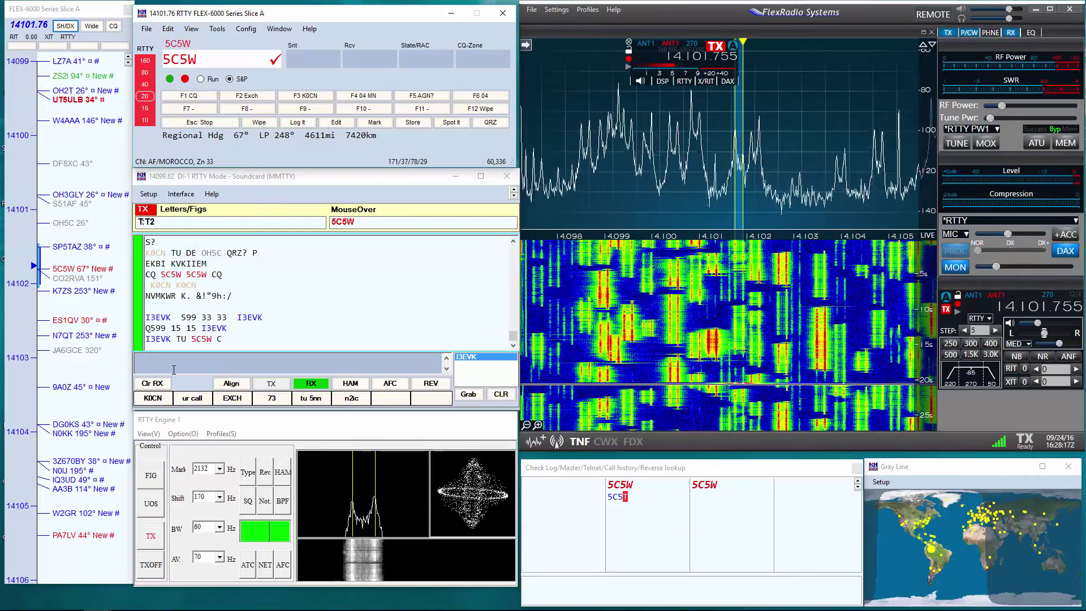
key(Return)
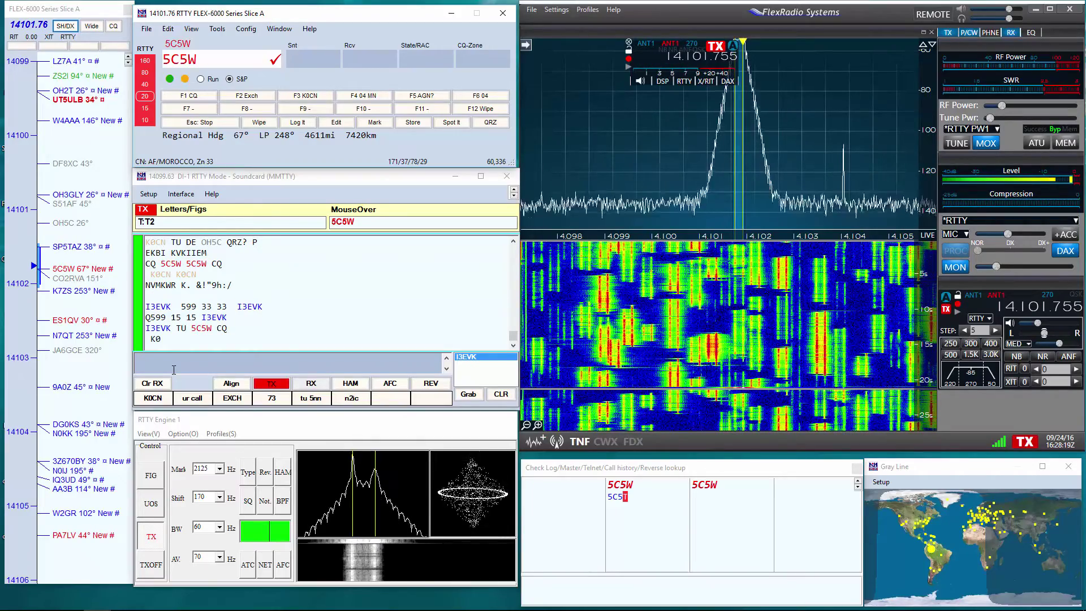